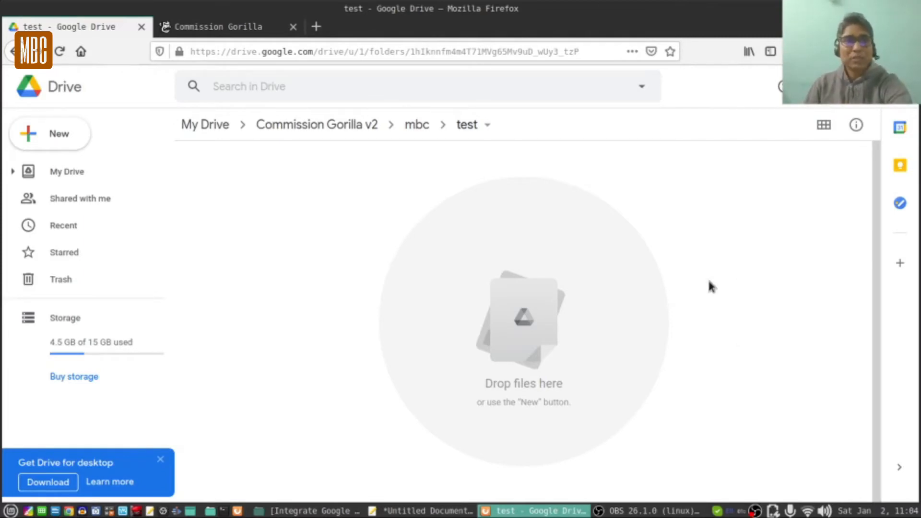
Open the Downloads folder in Nemo next to the empty Drive test folder.
click(272, 25)
click(85, 32)
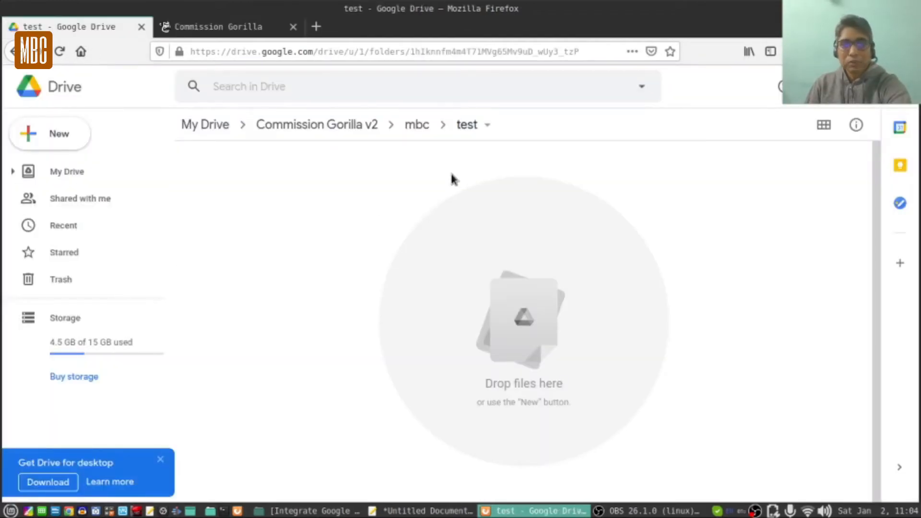
click(320, 510)
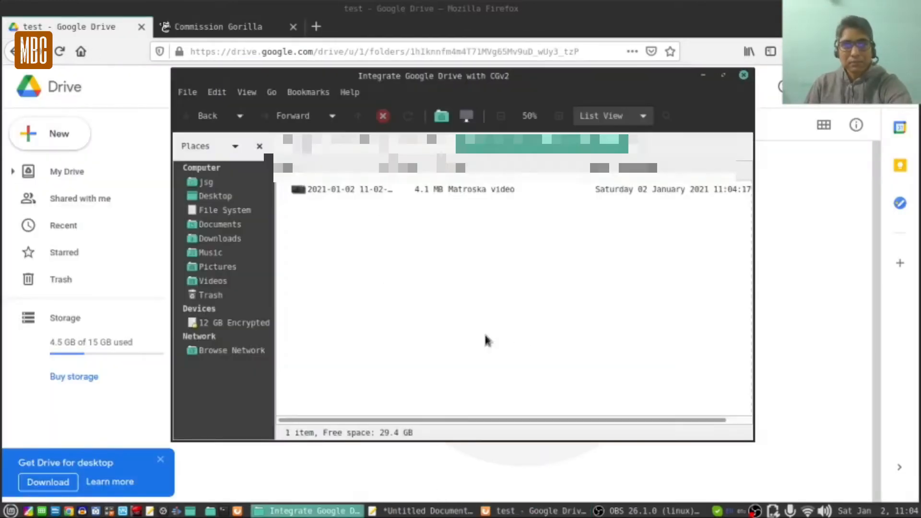
click(287, 146)
click(287, 146)
click(382, 147)
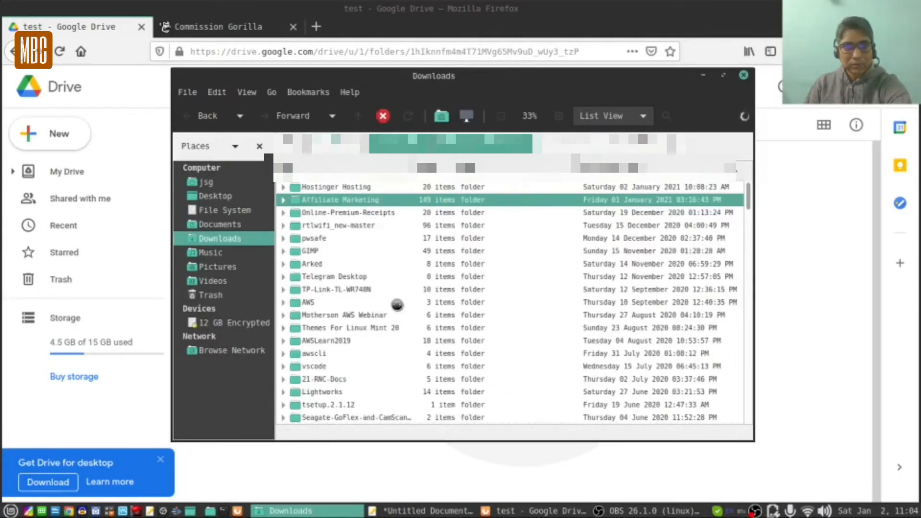
Preview HYN-2021-gen.png in Affiliate Marketing to confirm the Happy New Year 2021 picture, then drag it to Drive.
scroll(397, 305, down, 2)
scroll(397, 305, down, 15)
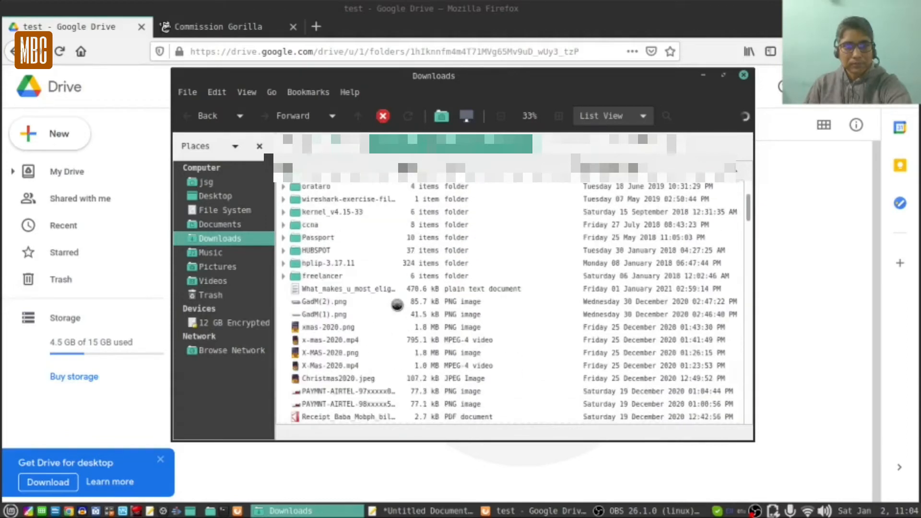
scroll(397, 305, down, 7)
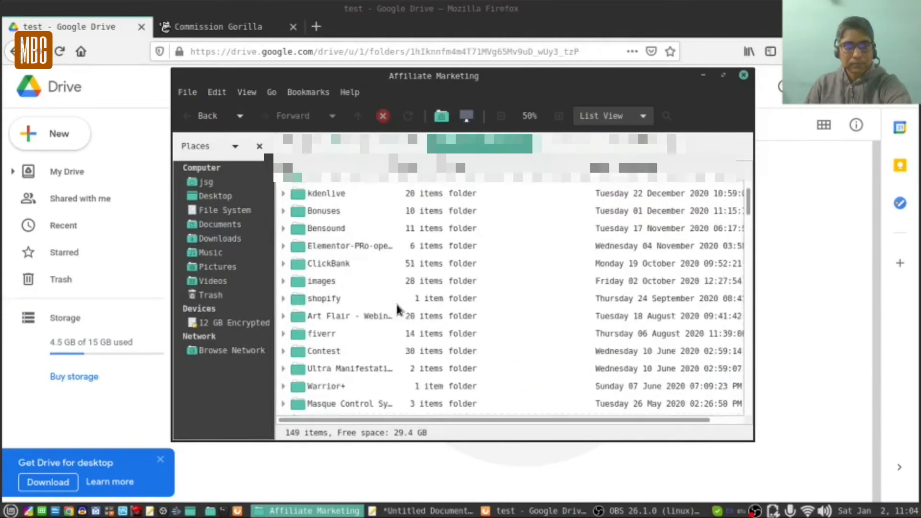
scroll(397, 307, down, 3)
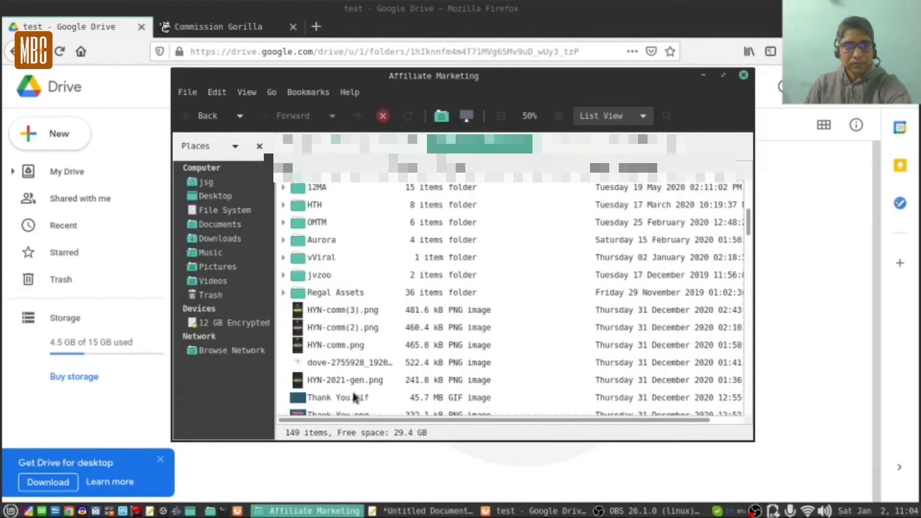
drag(341, 75, 531, 87)
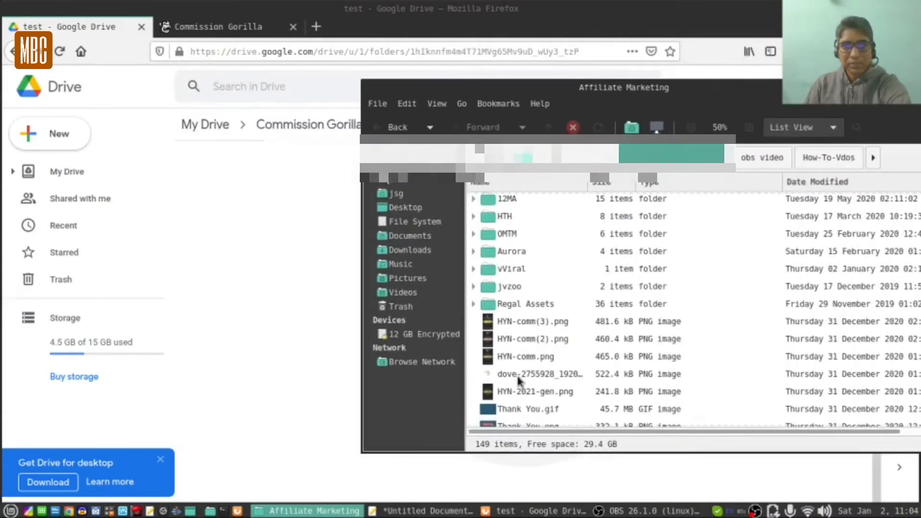
double_click(529, 392)
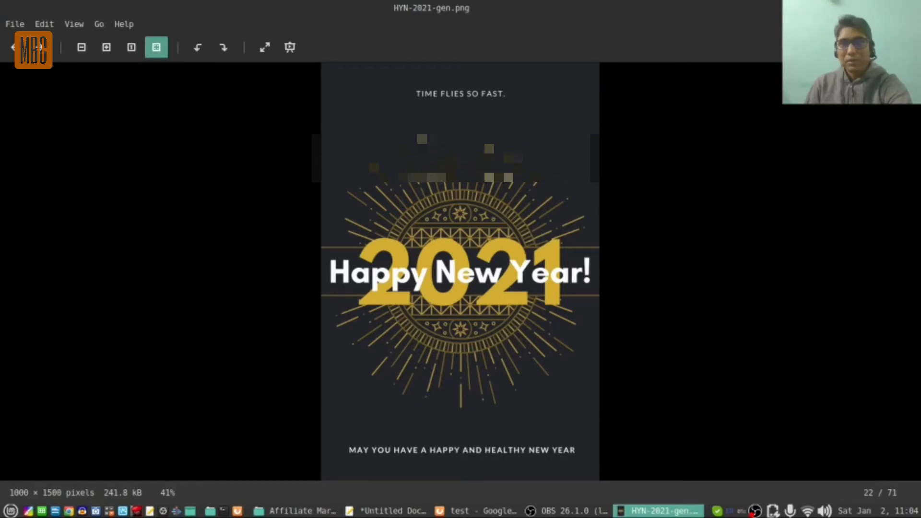
key(ctrl+w)
drag(519, 390, 227, 242)
Upload HYN-2021-gen.png to the test folder, share it as Viewer with anyone with the link, and copy the link.
click(896, 88)
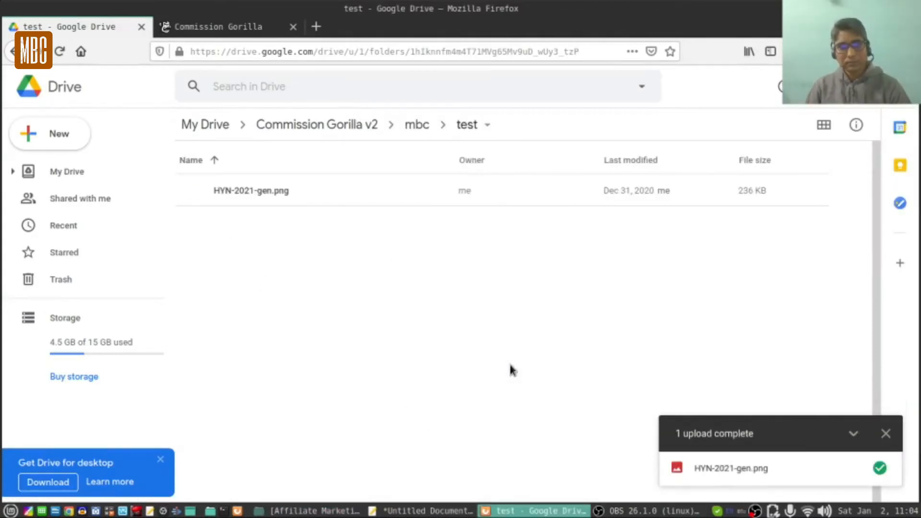
click(885, 433)
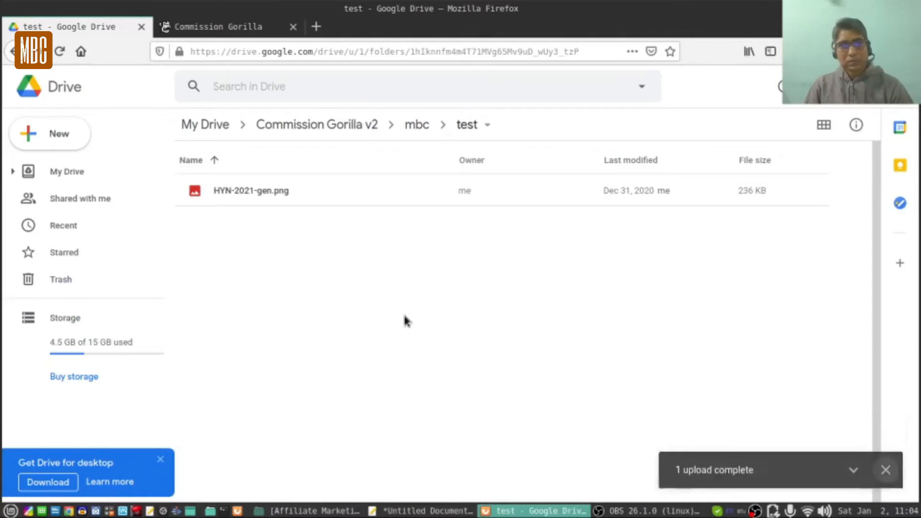
right_click(288, 194)
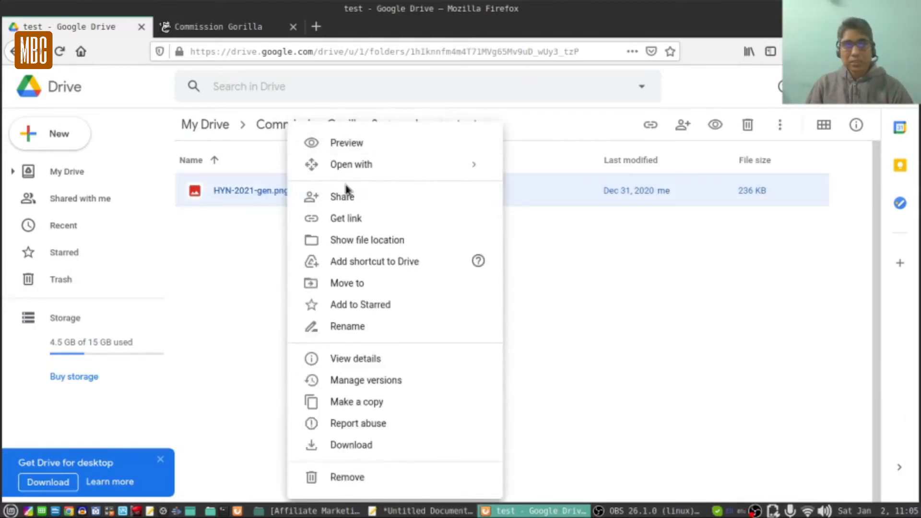
click(347, 197)
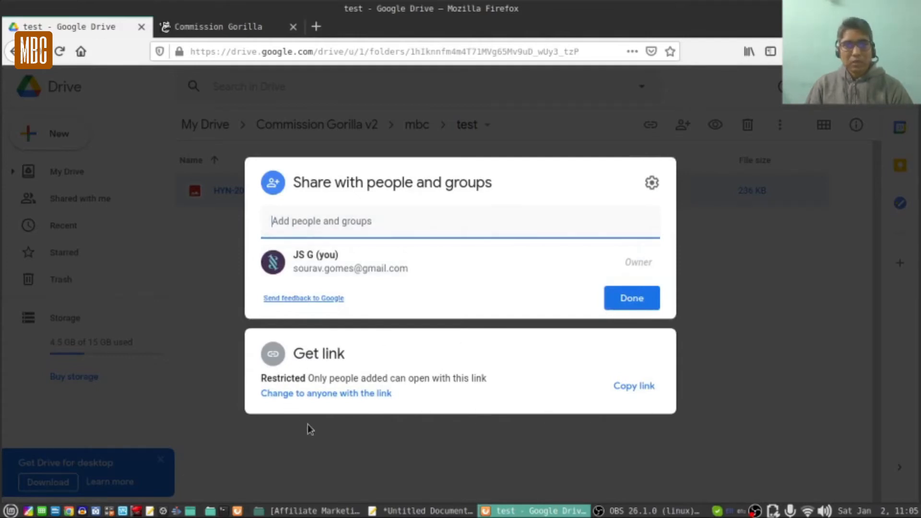
click(322, 395)
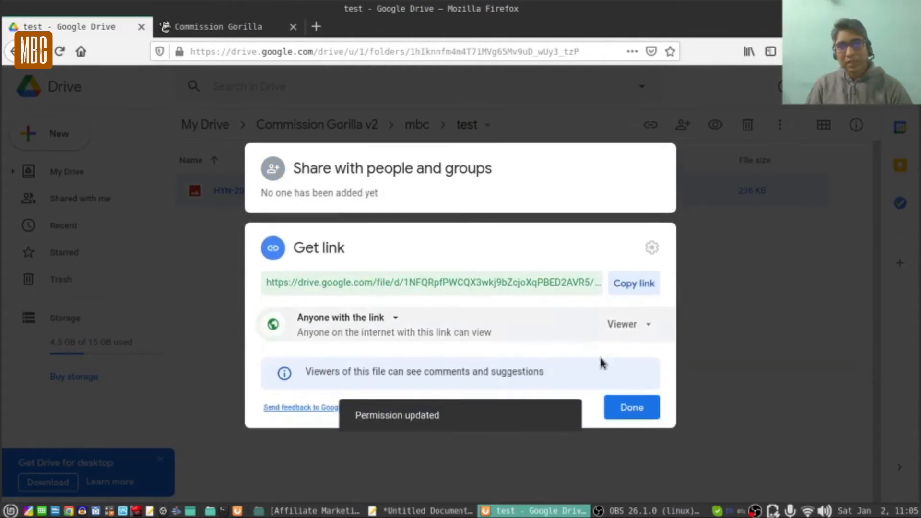
click(637, 336)
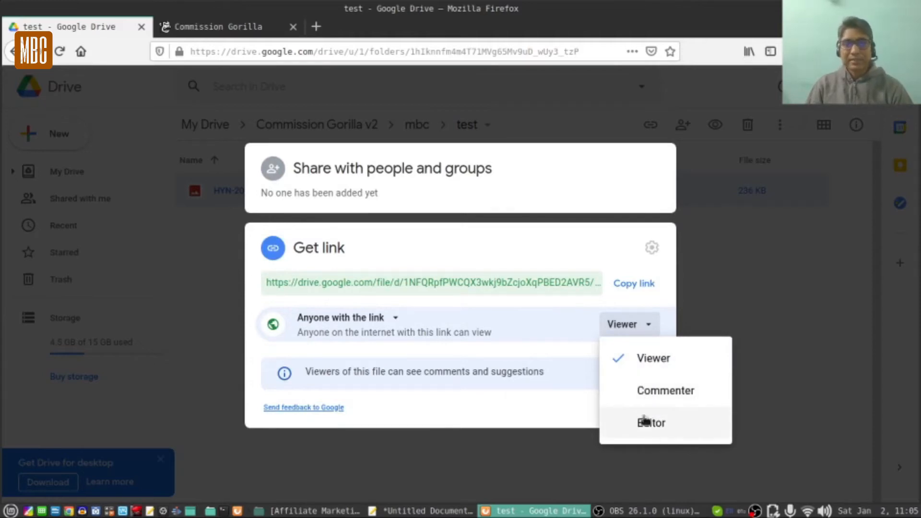
click(541, 334)
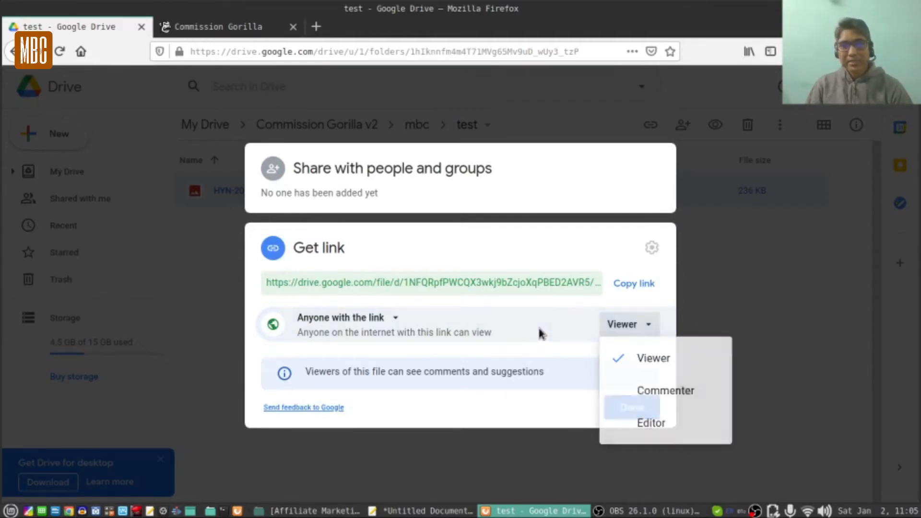
click(642, 285)
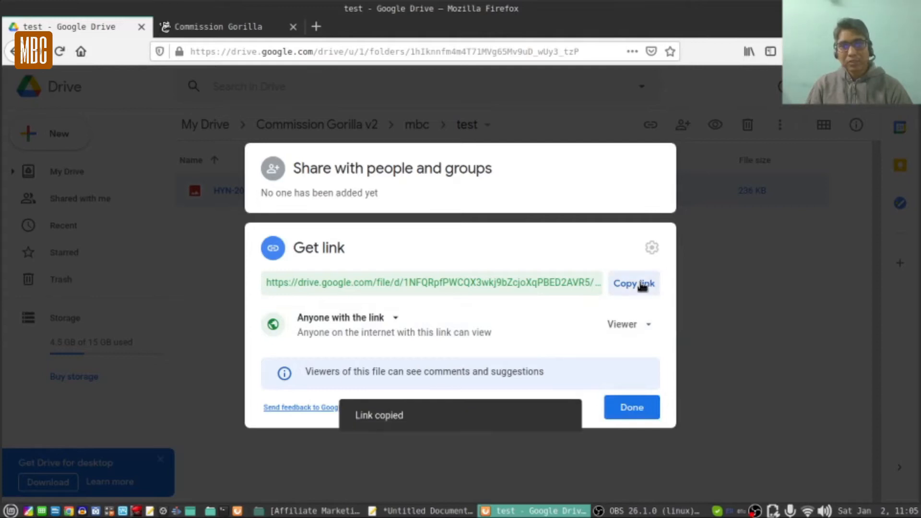
click(633, 408)
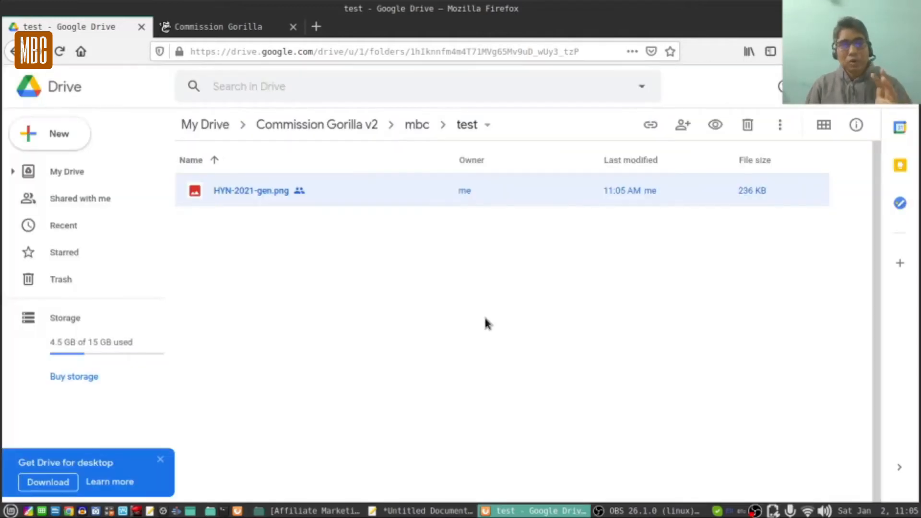
Paste the Drive share link on a new line 4 in Xed, above the uc?id= line.
click(441, 511)
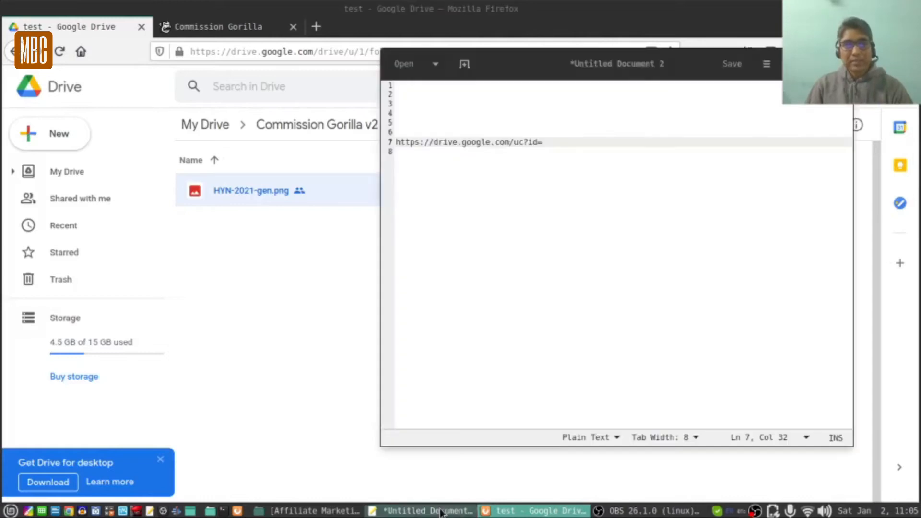
click(427, 103)
key(Return)
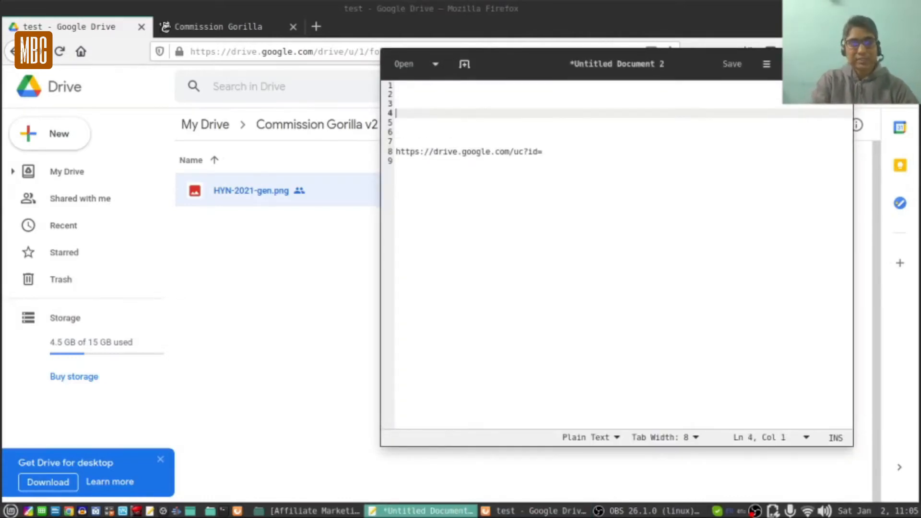
key(ctrl+v)
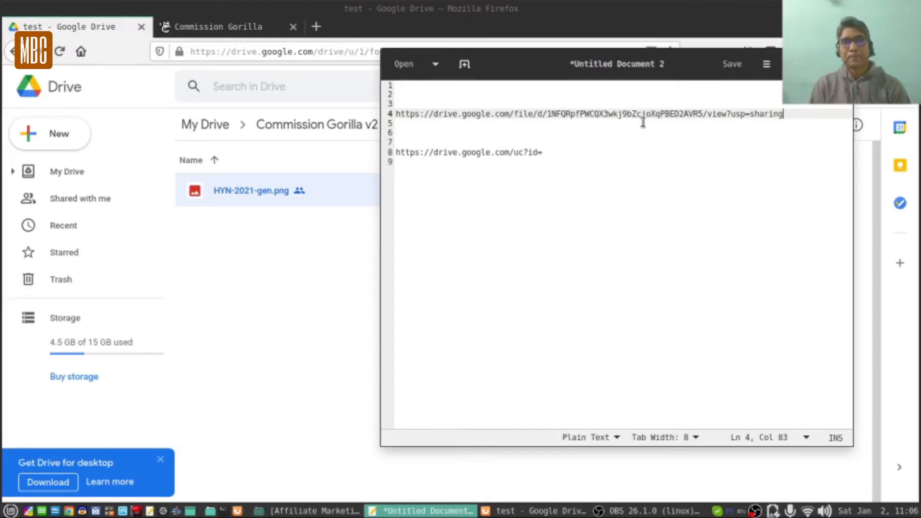
click(218, 28)
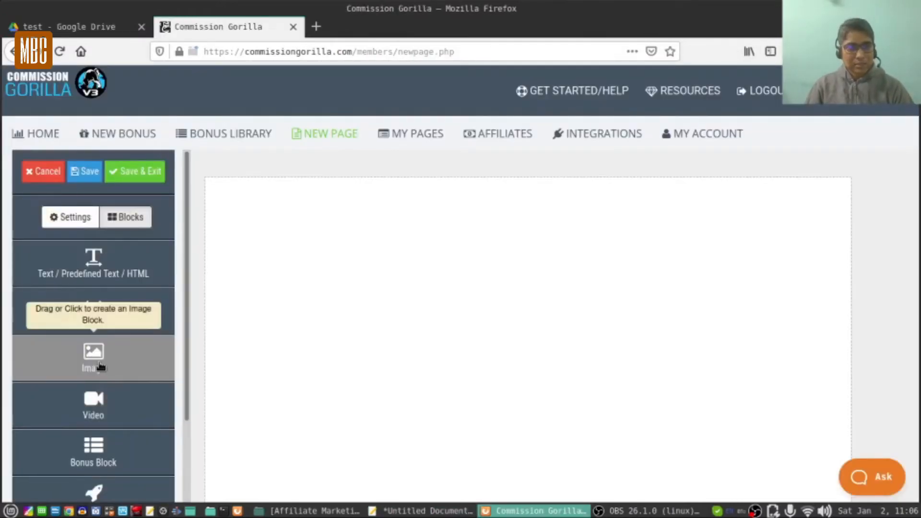
Add an image block whose URL is the Drive /file/d/ share link, which shows a can't-display-image error.
drag(88, 362, 326, 255)
click(824, 191)
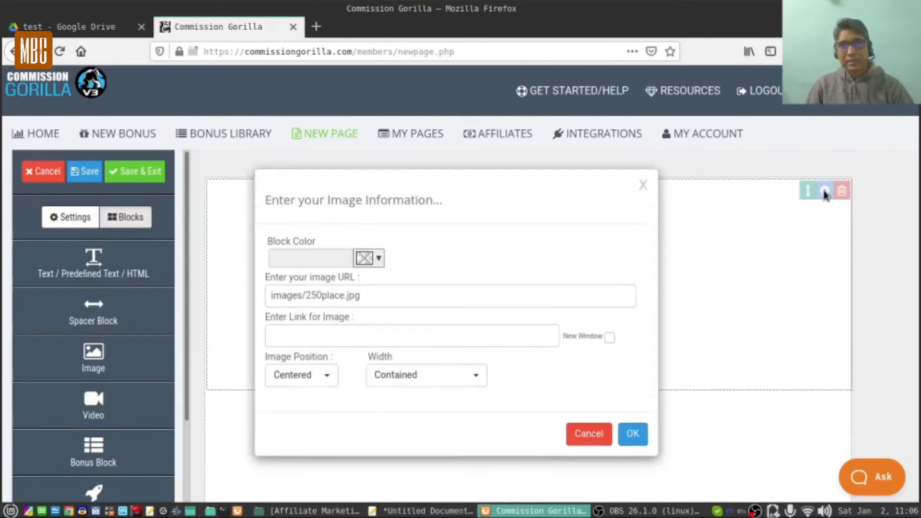
triple_click(379, 297)
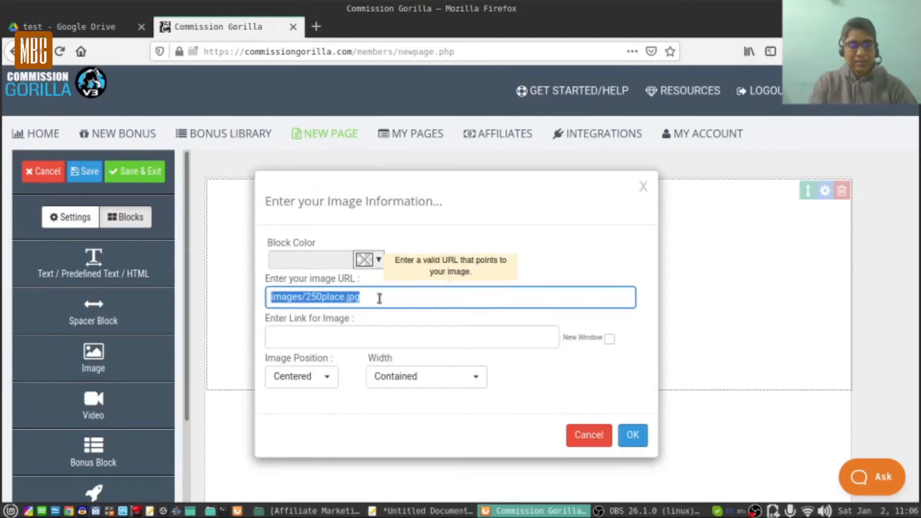
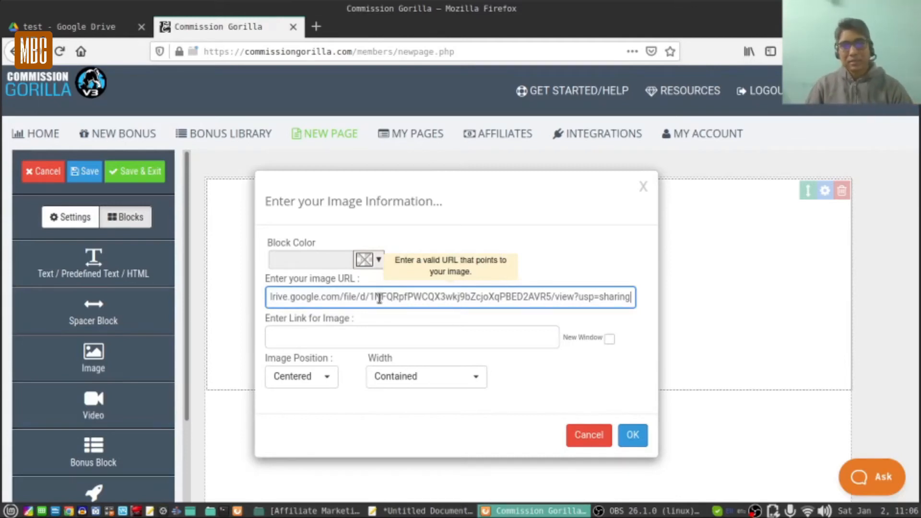
click(632, 434)
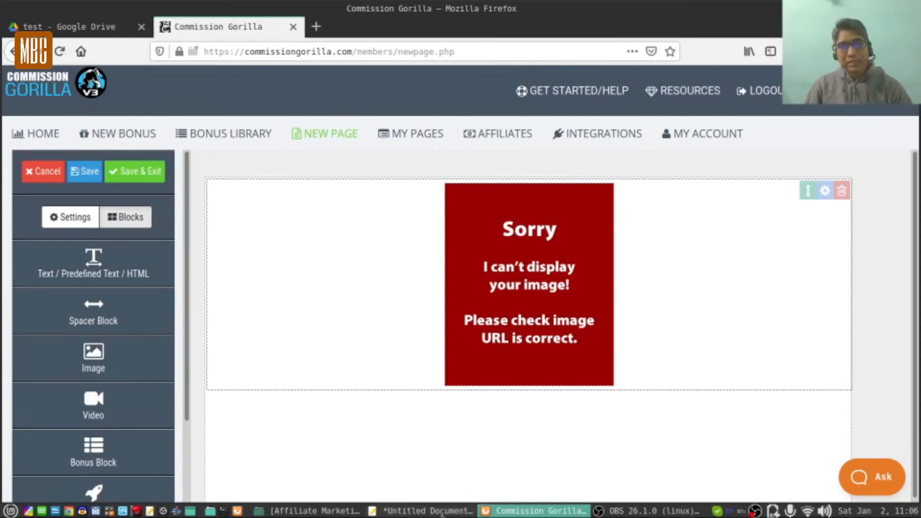
click(441, 512)
Copy the file ID between /d/ and /view on line 4, with the caret placed after uc?id= on line 8.
click(561, 151)
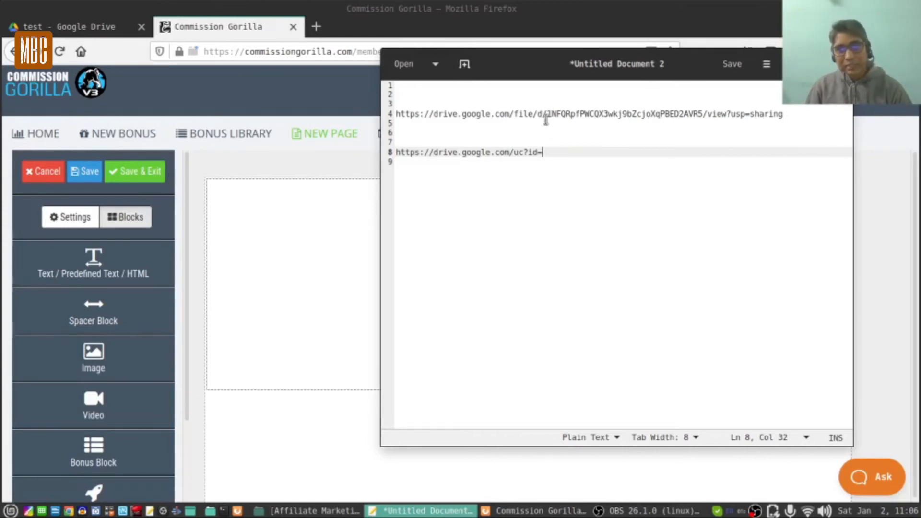
drag(547, 117, 704, 115)
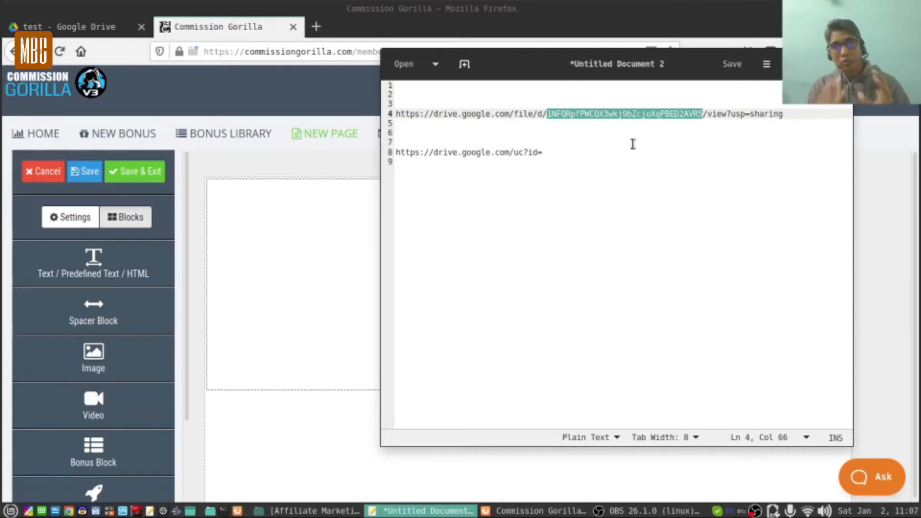
click(88, 27)
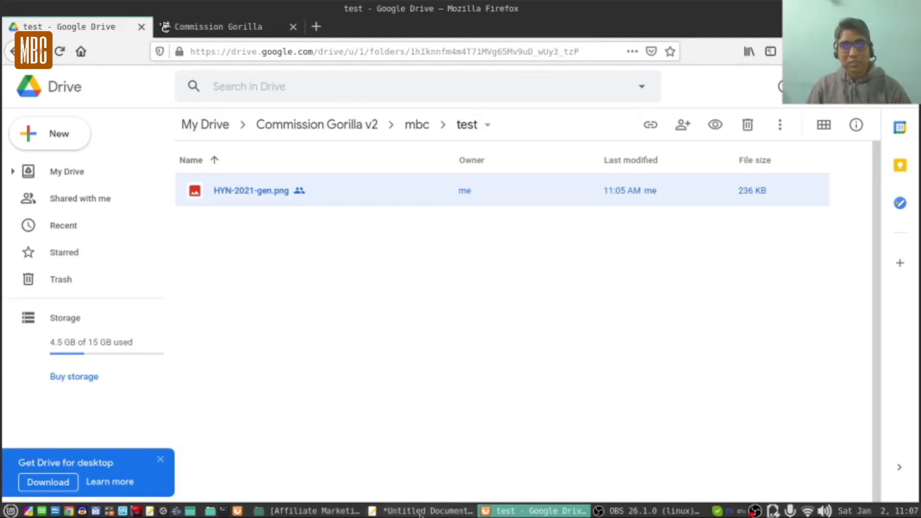
click(435, 509)
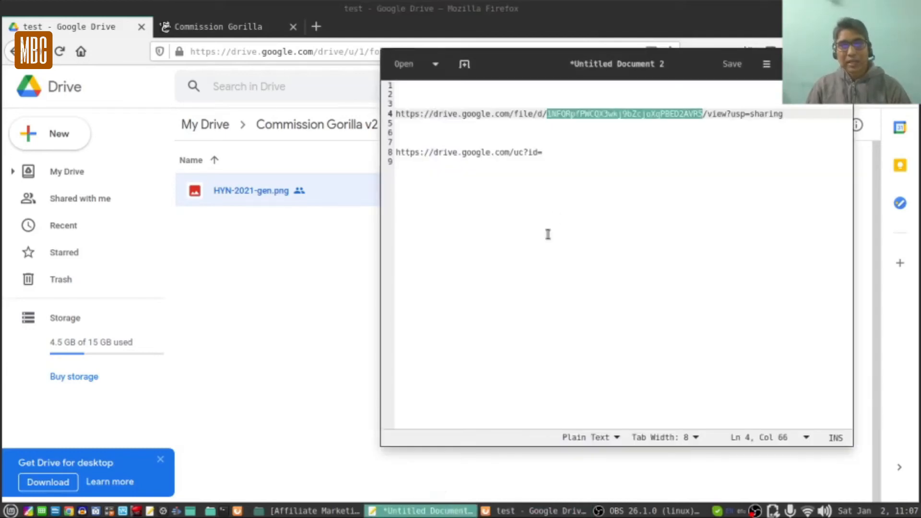
right_click(646, 118)
click(676, 177)
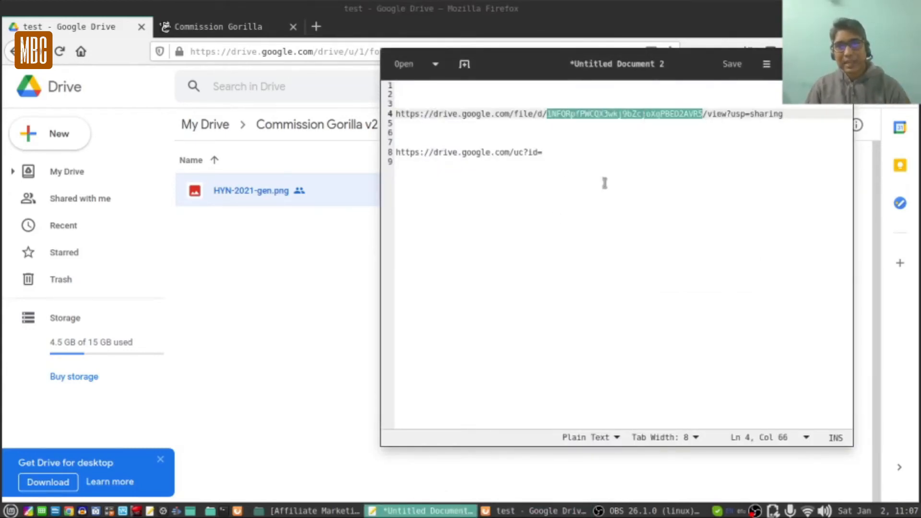
click(547, 153)
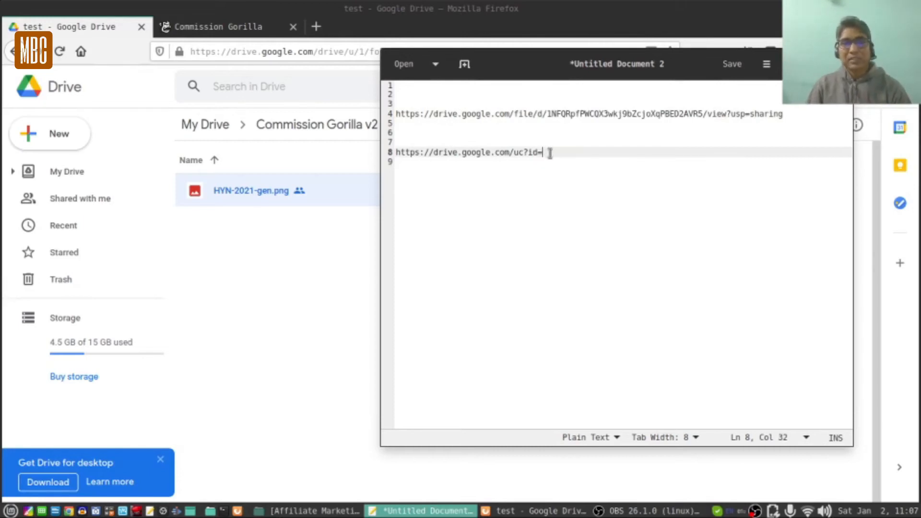
drag(547, 152, 397, 151)
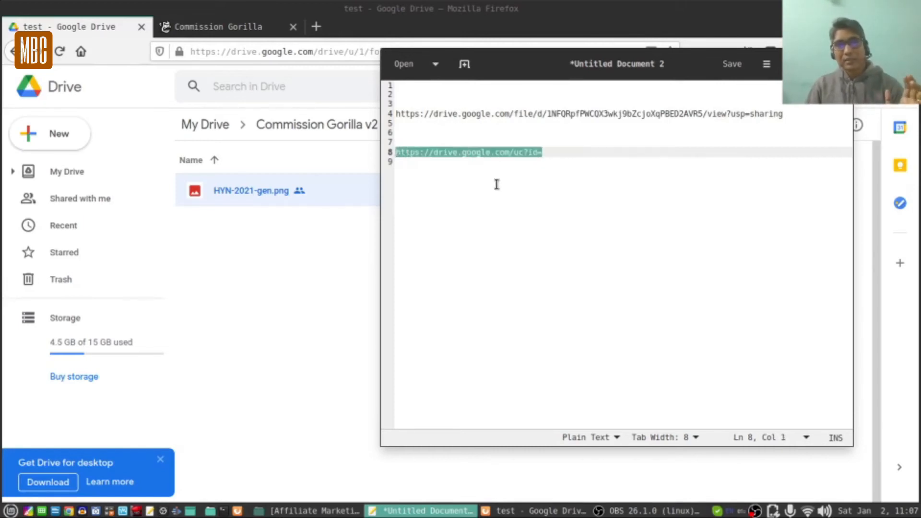
click(521, 207)
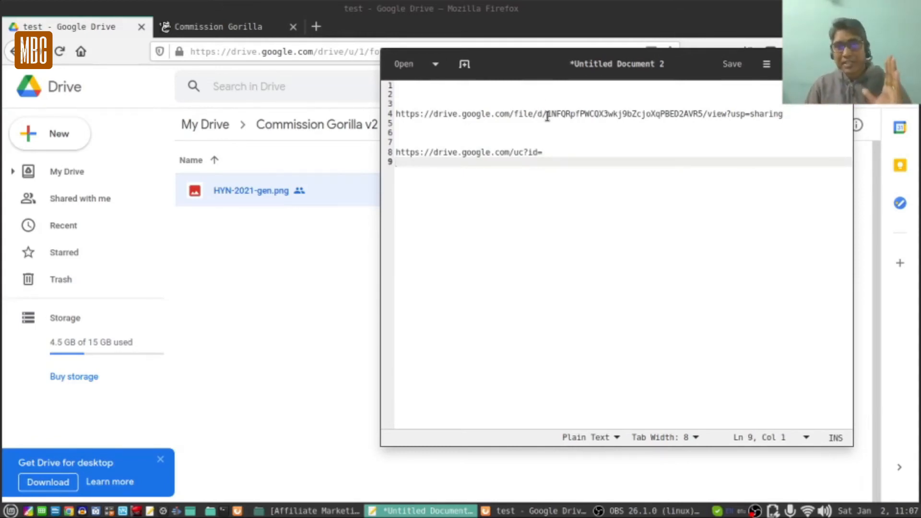
click(549, 153)
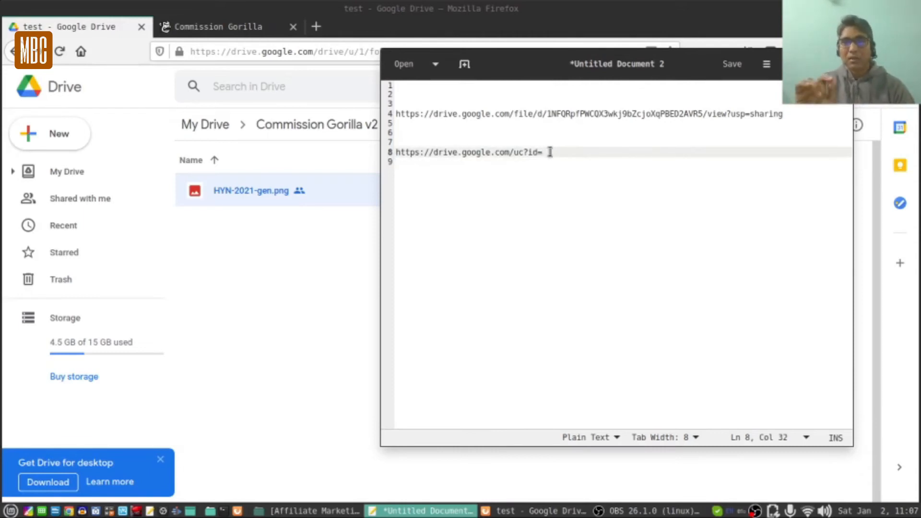
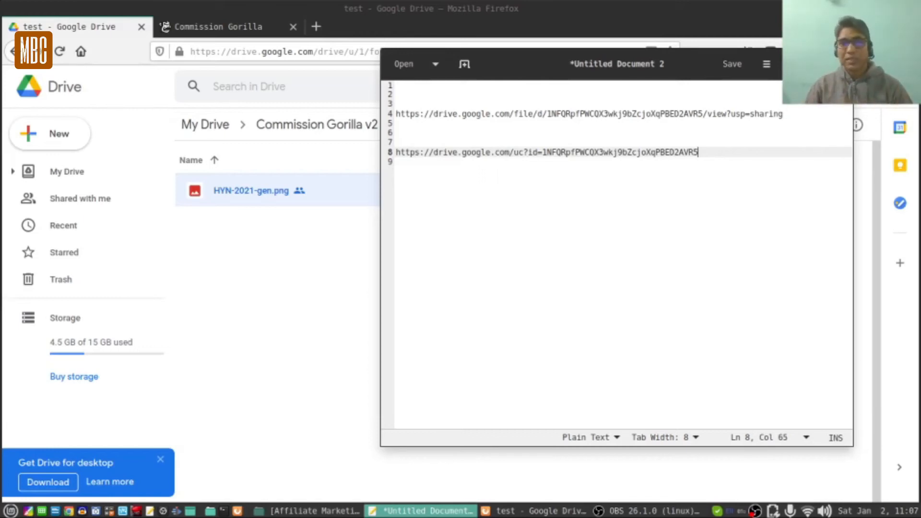
Paste the file ID after uc?id= on line 8 to complete the direct link.
key(ctrl+BackSpace)
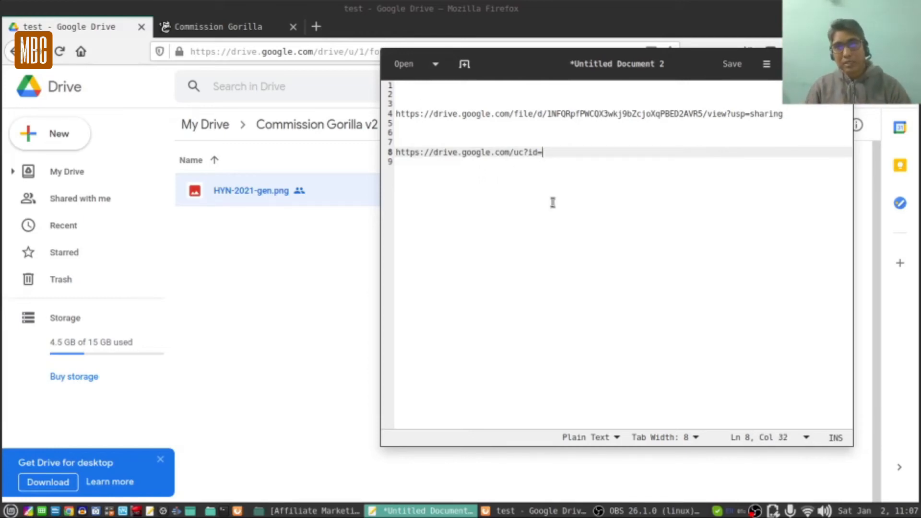
click(545, 175)
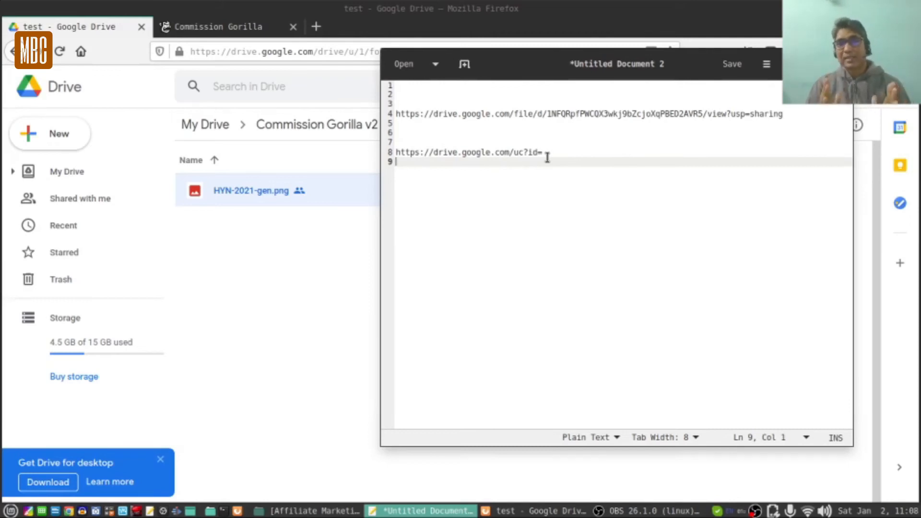
drag(548, 113, 702, 113)
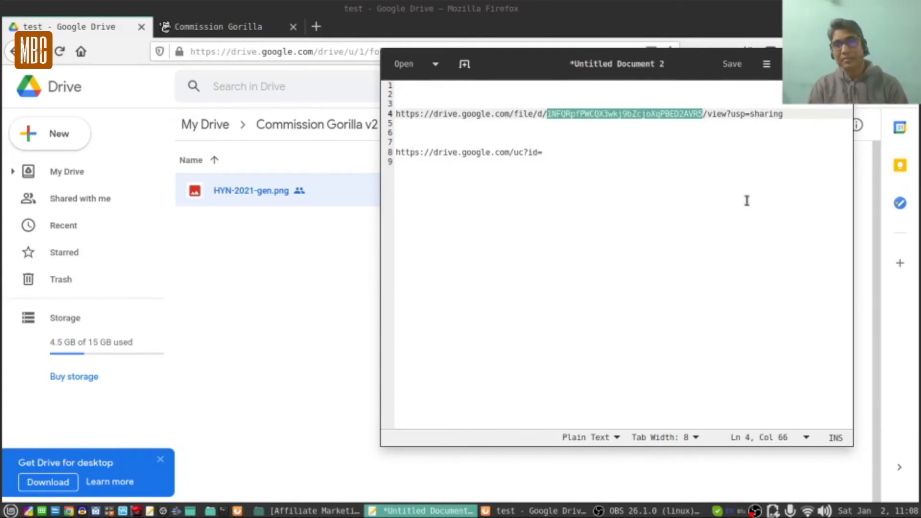
right_click(631, 112)
click(643, 179)
click(554, 153)
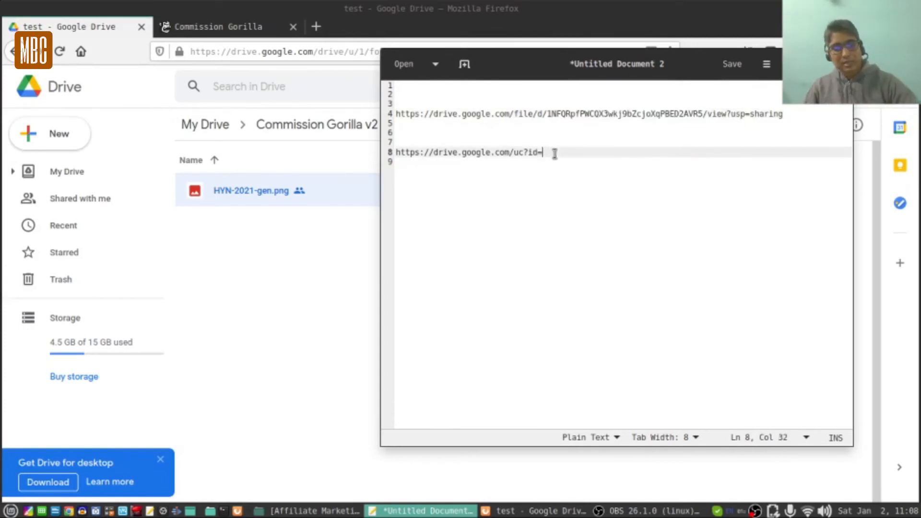
key(ctrl+v)
Copy the entire direct uc?id= link from line 8.
key(Return)
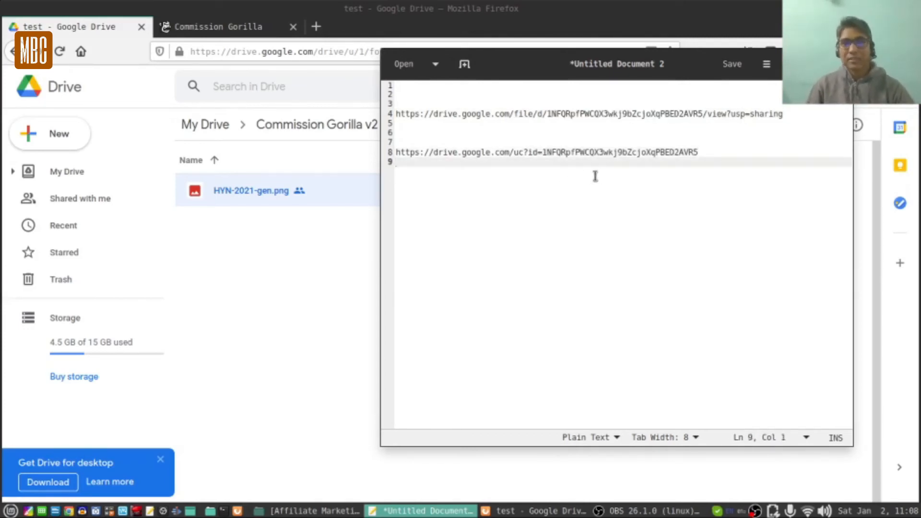
triple_click(565, 153)
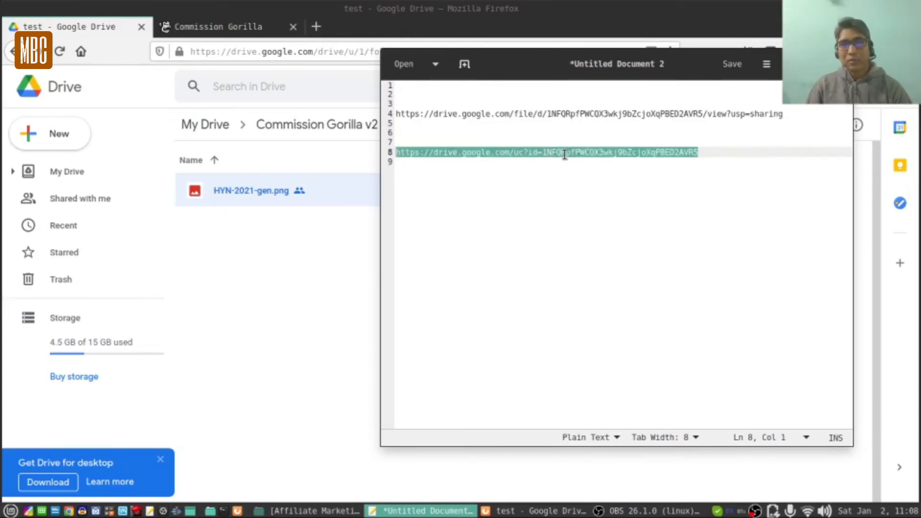
right_click(564, 153)
click(593, 224)
Swap the image block's URL for the uc?id= direct link and check the Happy New Year 2021 image appears.
click(219, 26)
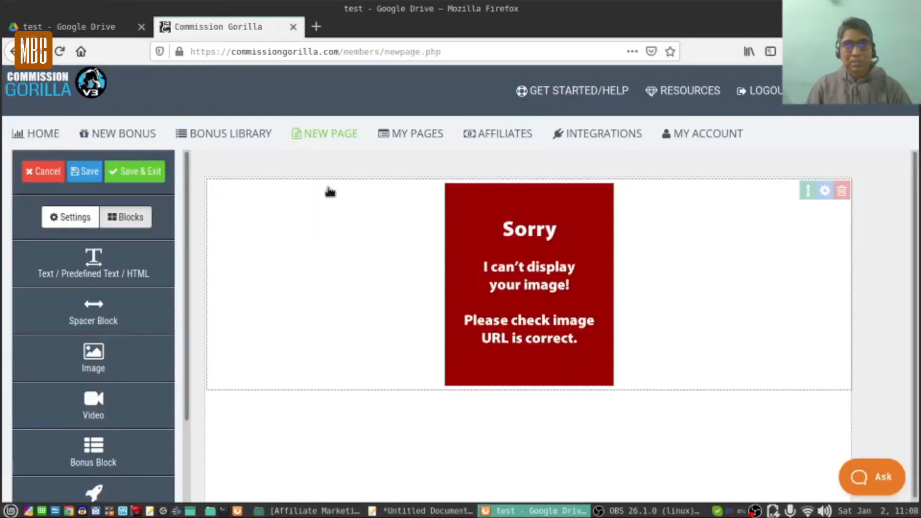
click(825, 191)
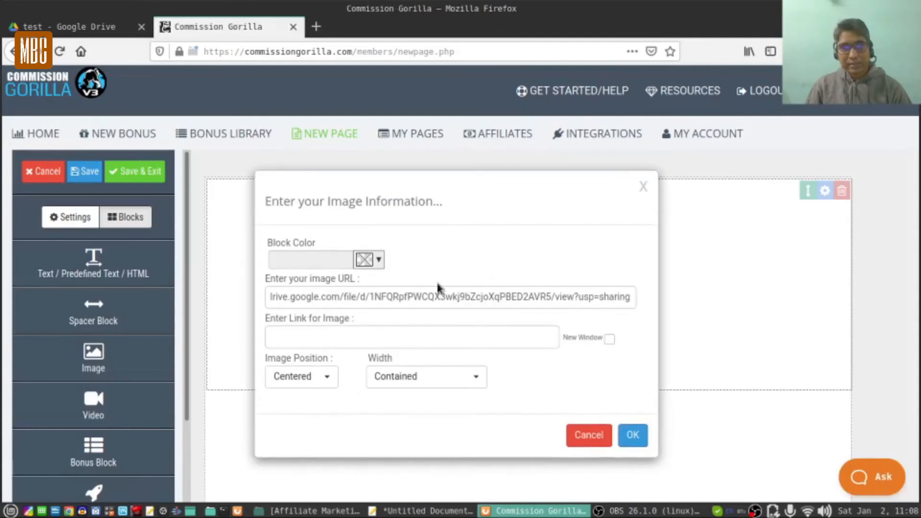
triple_click(440, 297)
key(ctrl+v)
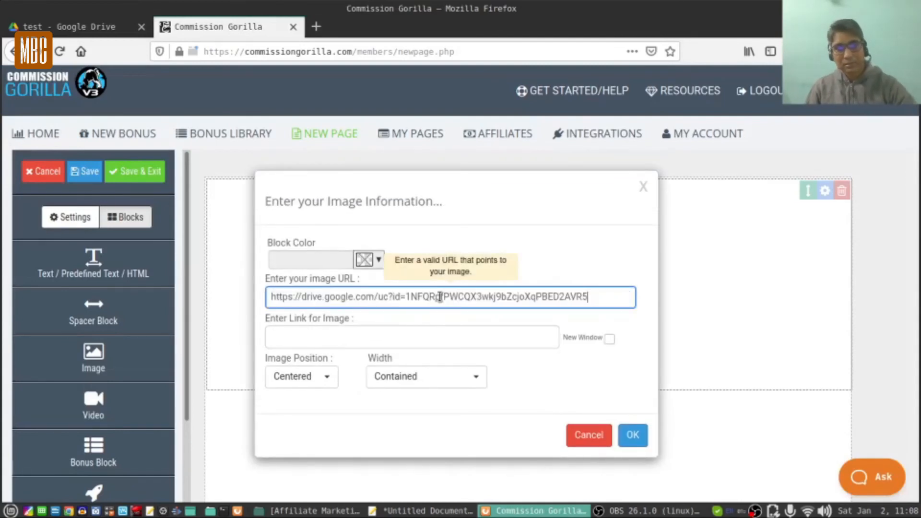
click(632, 436)
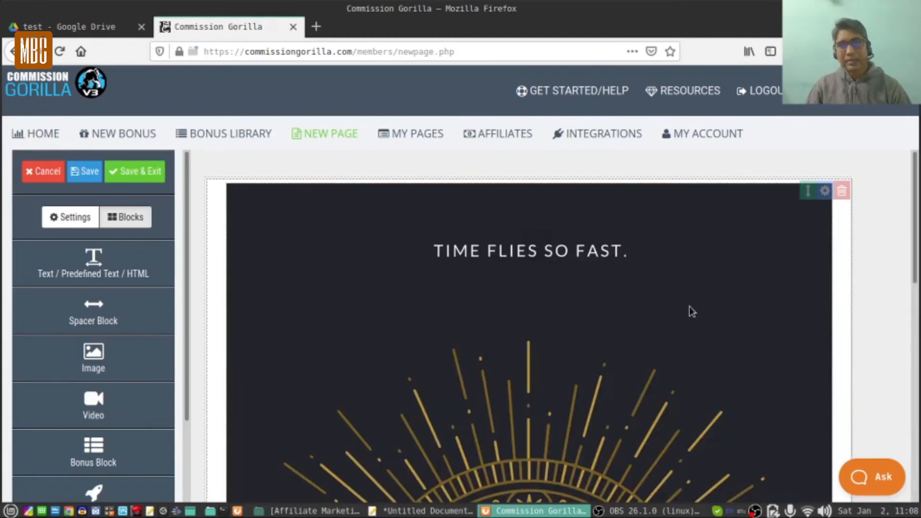
scroll(691, 311, down, 3)
scroll(691, 310, down, 5)
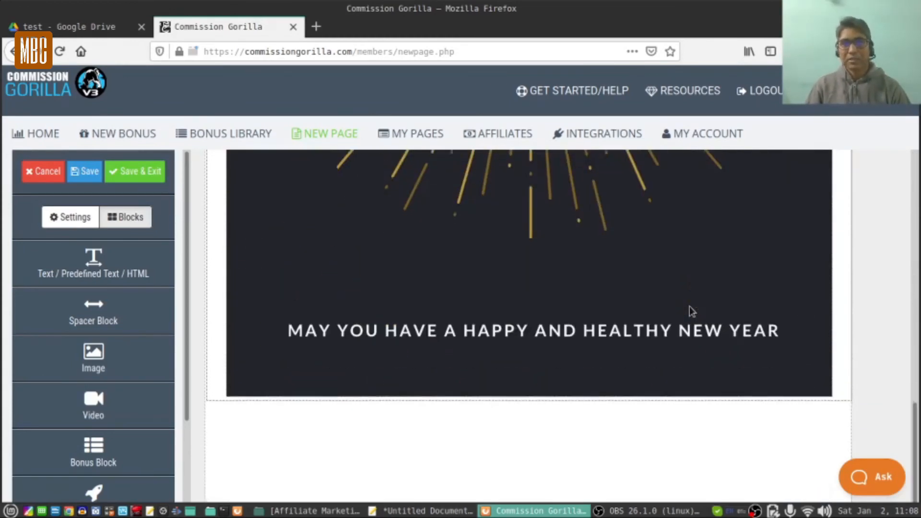
scroll(691, 310, up, 5)
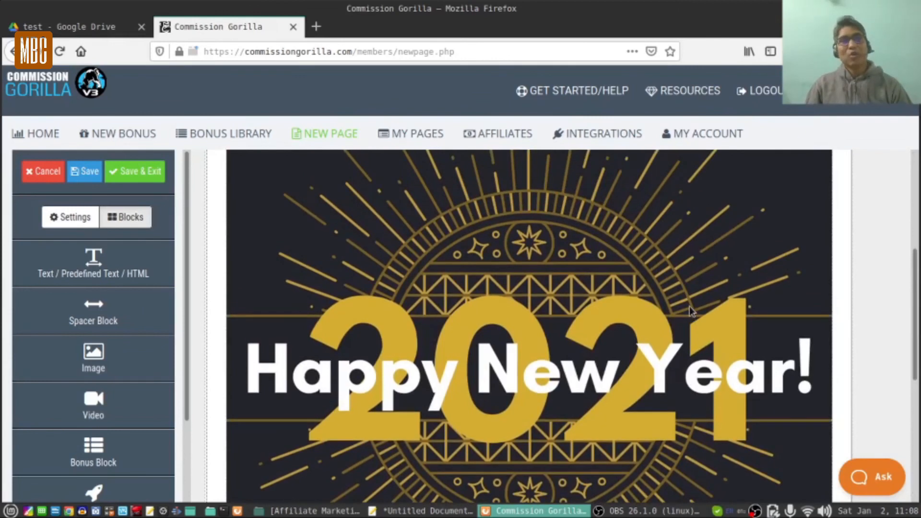